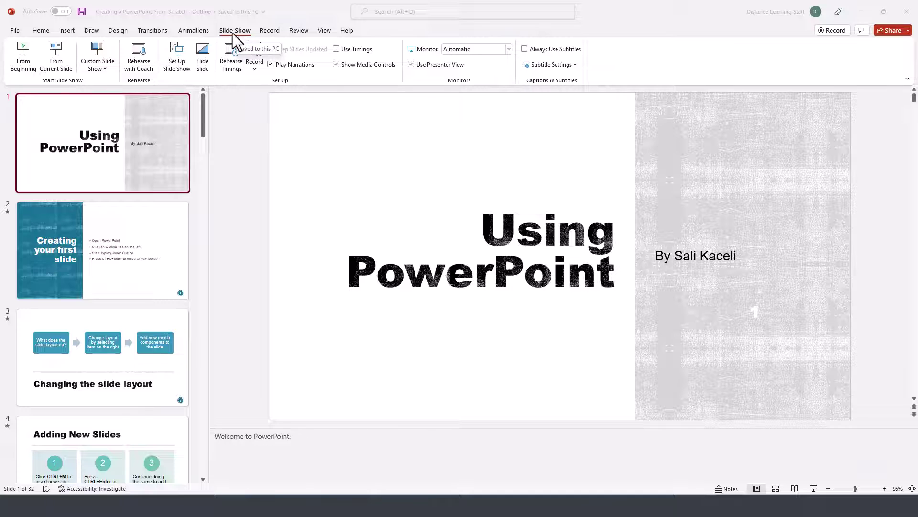
- Preview the Slide Show tab's Record choices without starting, then switch to the Record tab
left_click(254, 70)
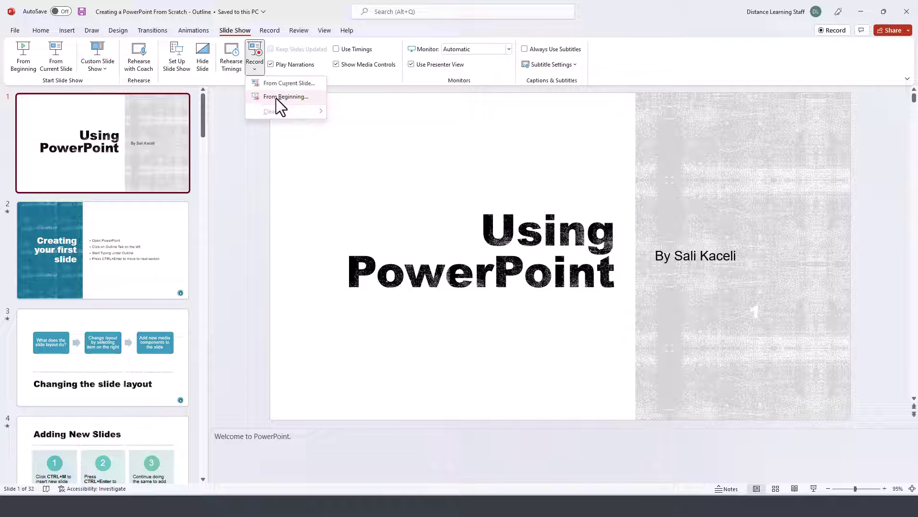
left_click(236, 42)
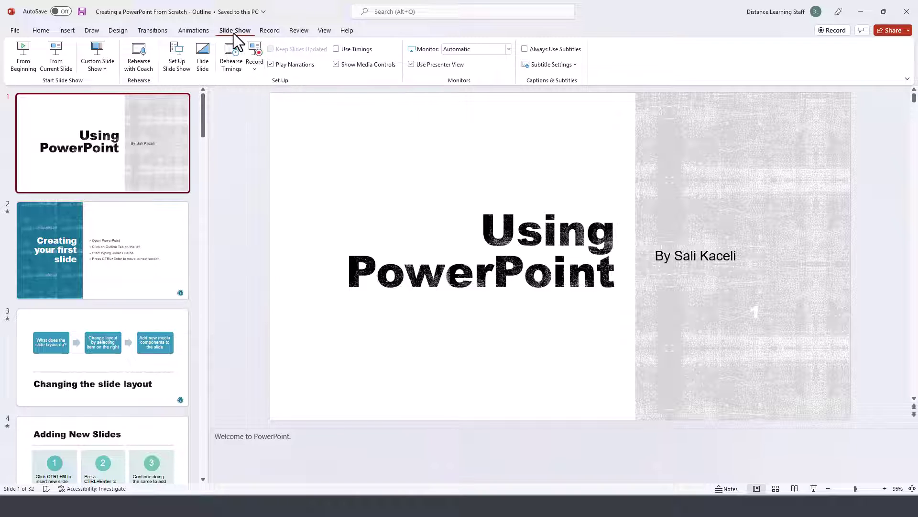
left_click(270, 32)
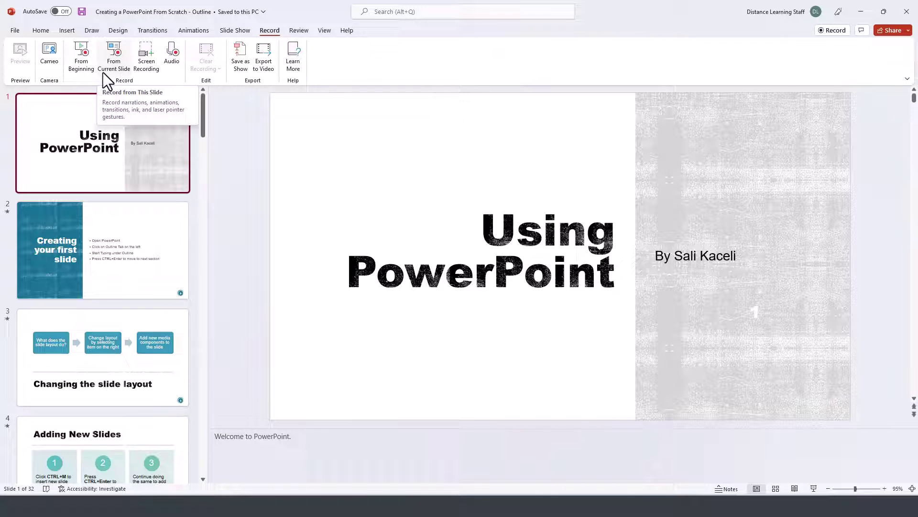
- Start recording from the first slide, toggle the webcam off and on, and review microphone and camera settings
left_click(82, 57)
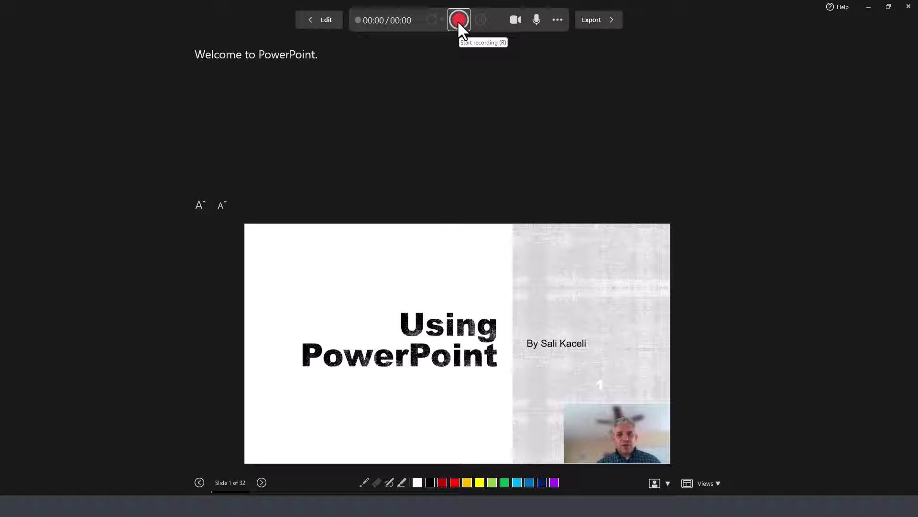
left_click(515, 19)
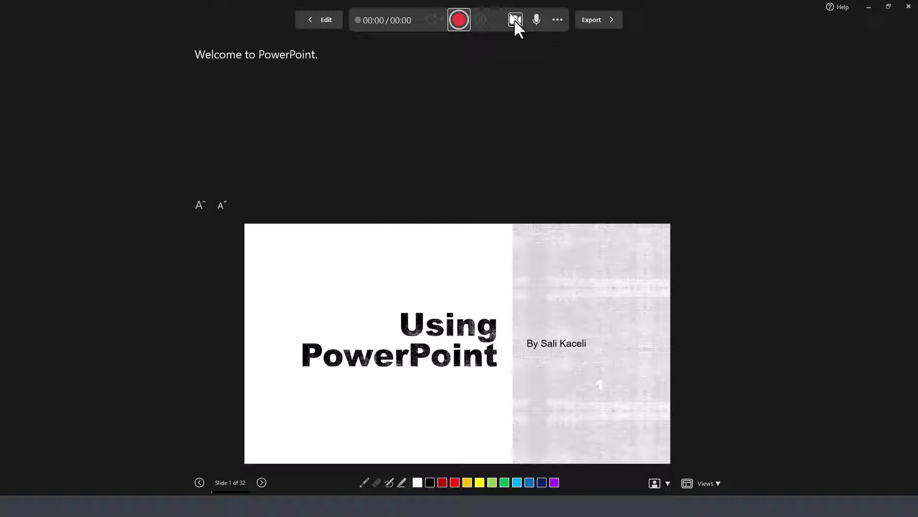
left_click(514, 20)
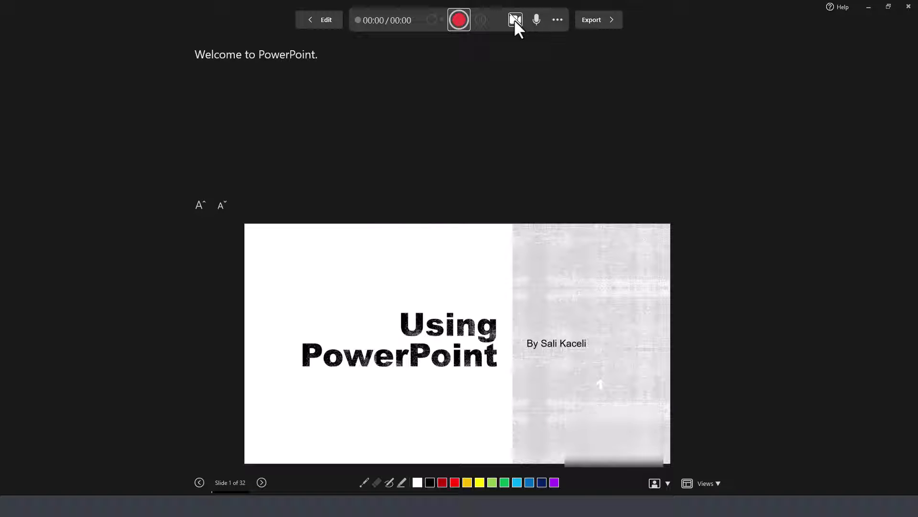
left_click(557, 20)
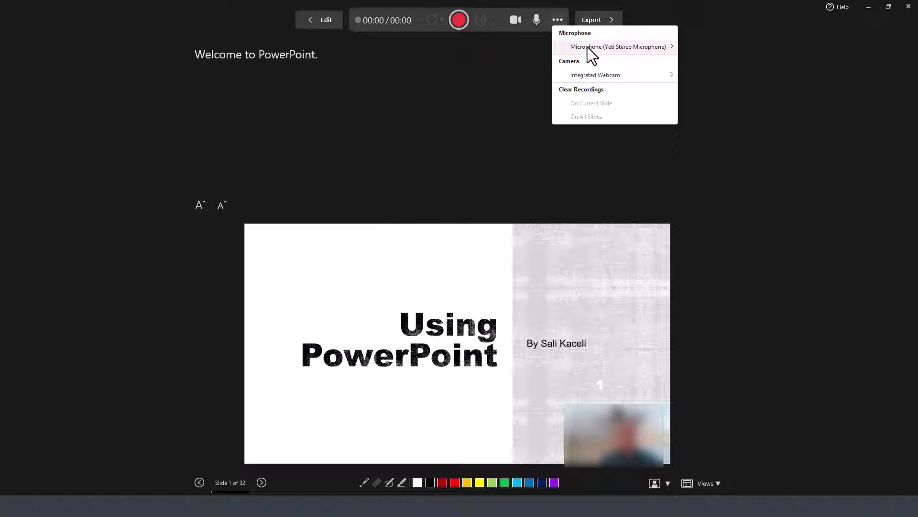
left_click(254, 56)
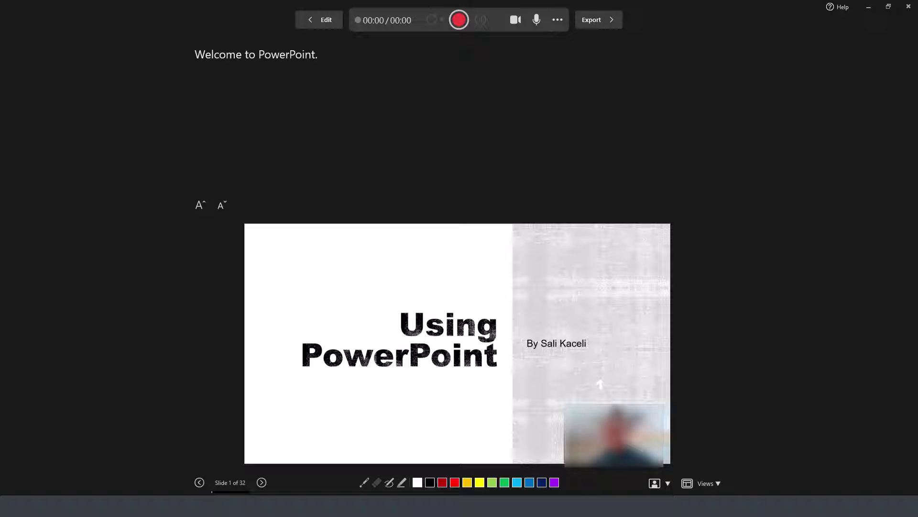
- Keep the teleprompter layout, move to slide 2, and enlarge then shrink the script text
left_click(716, 480)
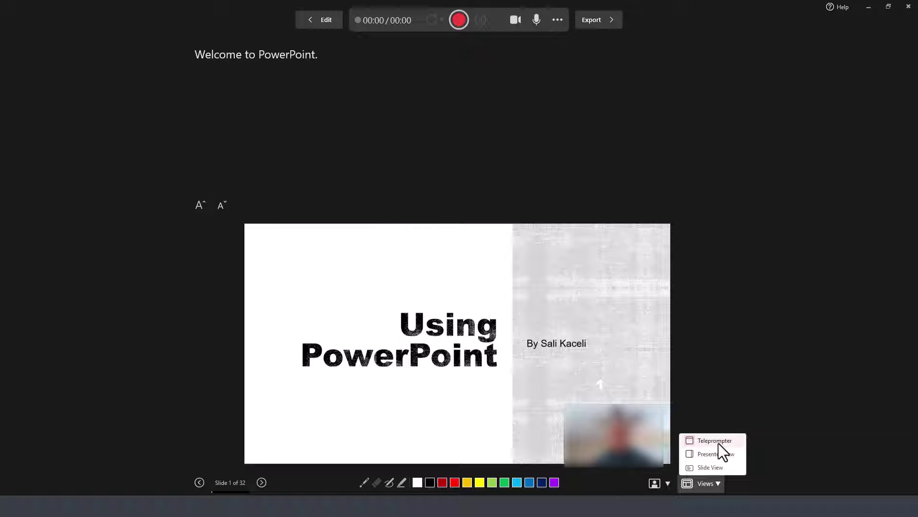
left_click(262, 481)
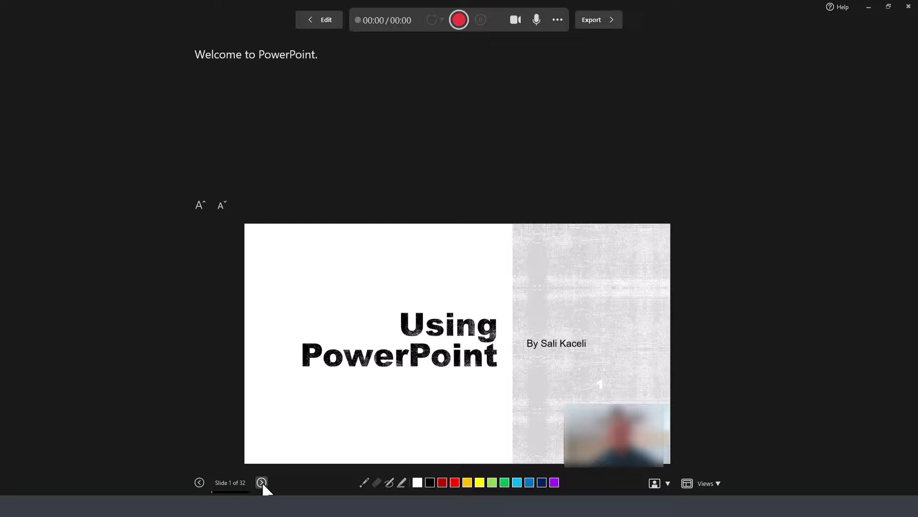
left_click(262, 482)
left_click(200, 205)
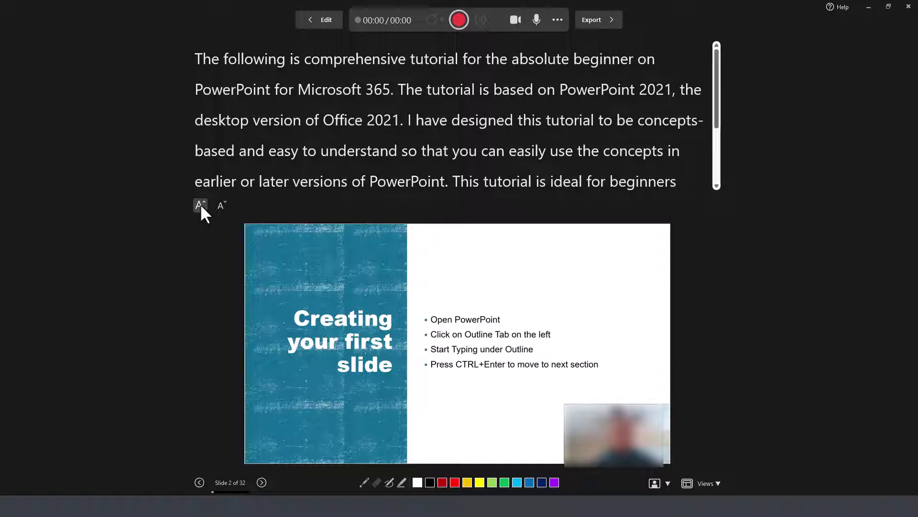
left_click(221, 205)
- Try the Presenter View and Slide View layouts, then return to Teleprompter
left_click(705, 483)
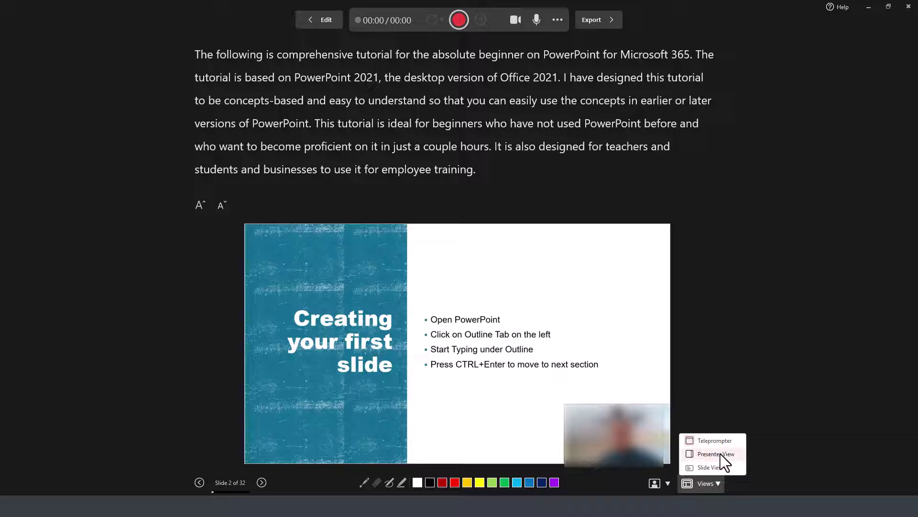
left_click(717, 453)
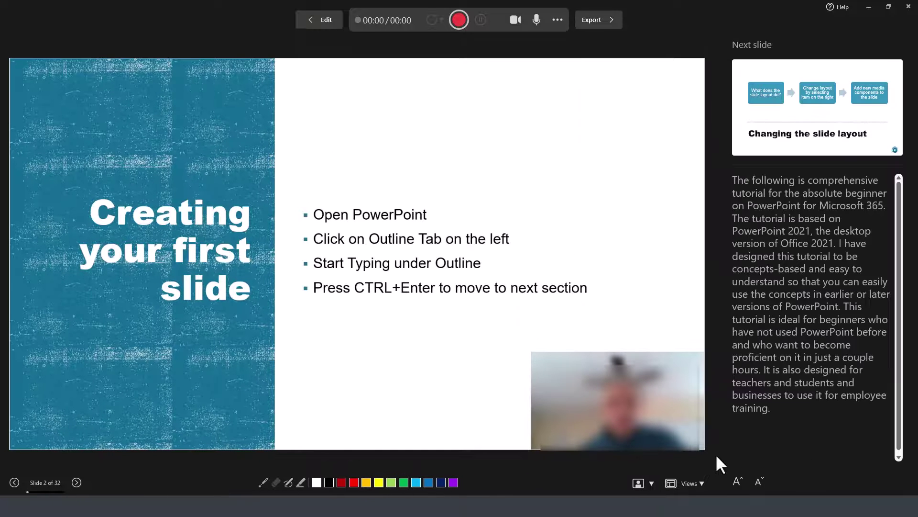
left_click(699, 483)
left_click(695, 468)
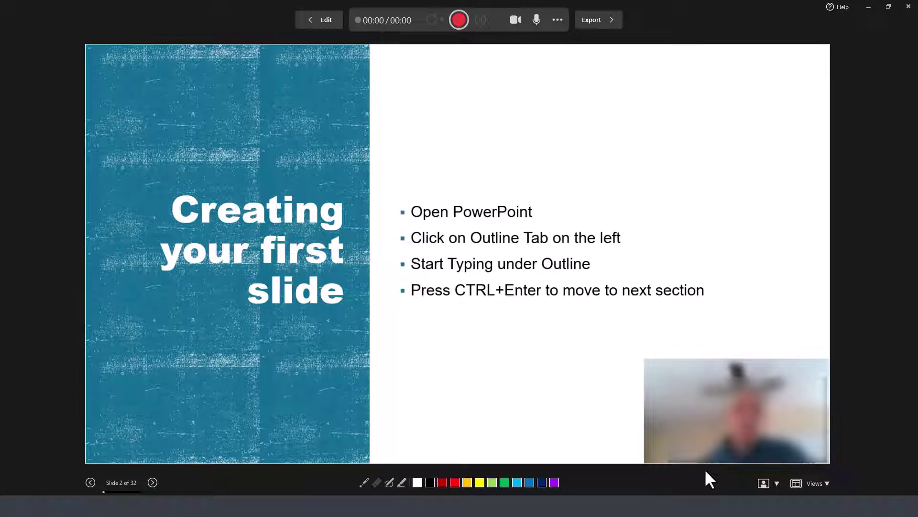
left_click(830, 484)
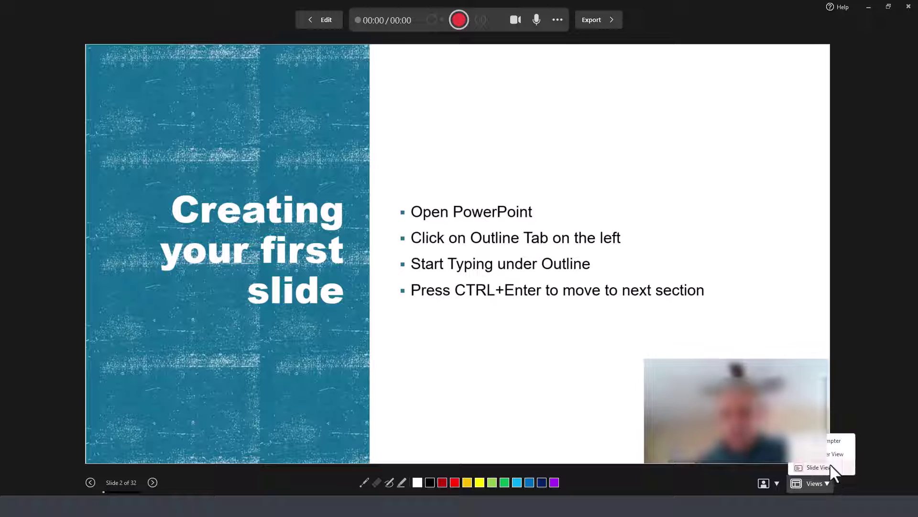
left_click(832, 441)
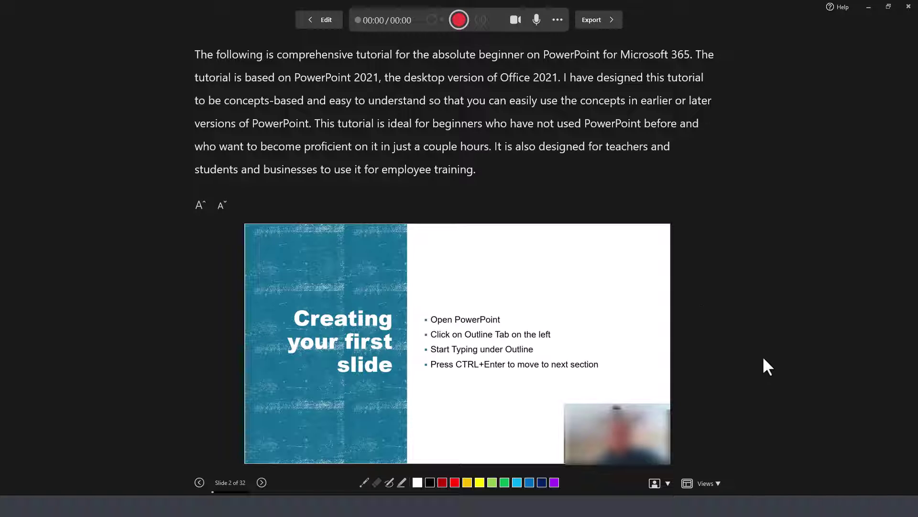
- Record narration through slides 3 to 5, circling items on slide 3 in red ink
left_click(459, 19)
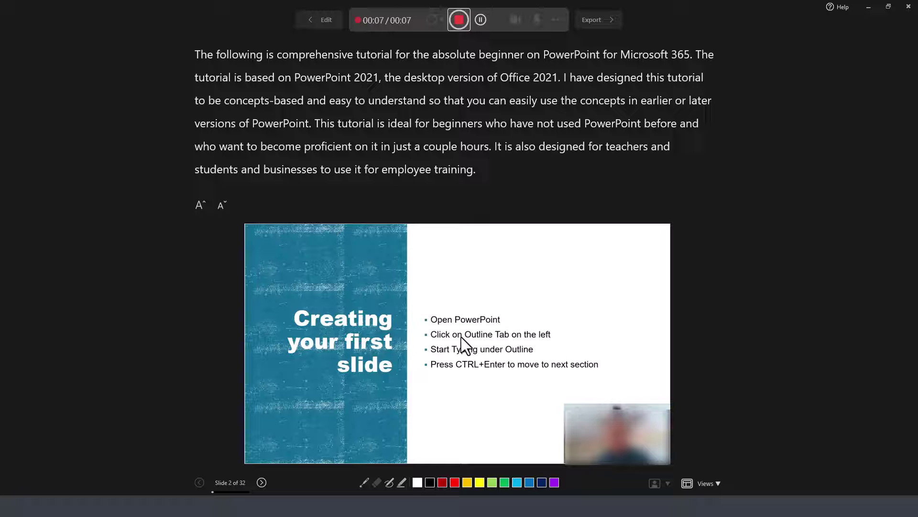
left_click(457, 409)
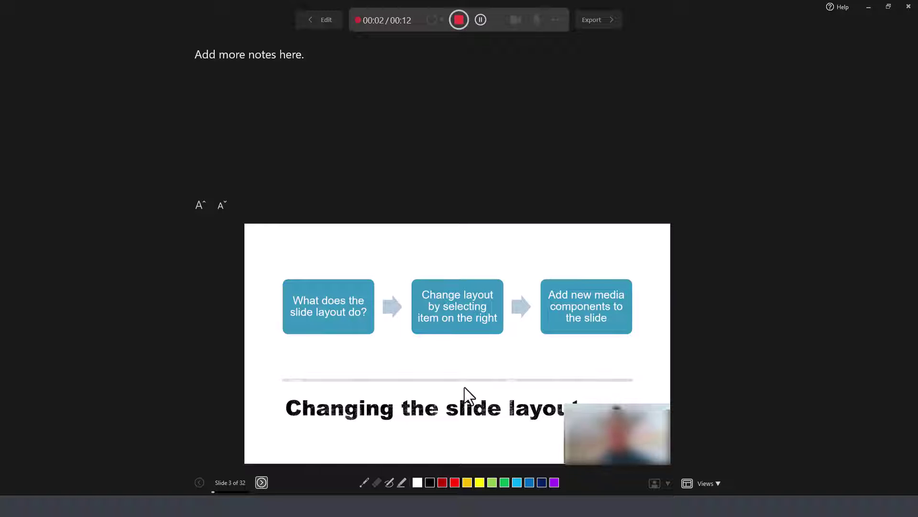
left_click(390, 483)
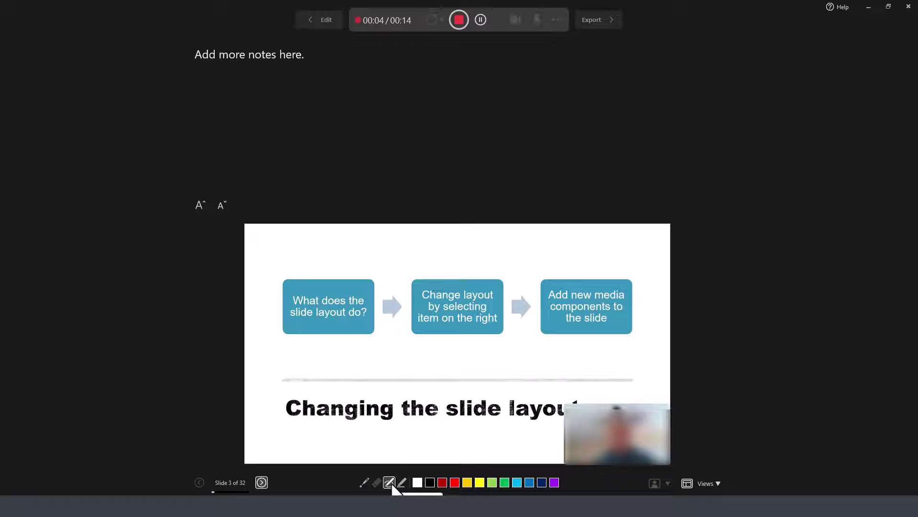
left_click(455, 482)
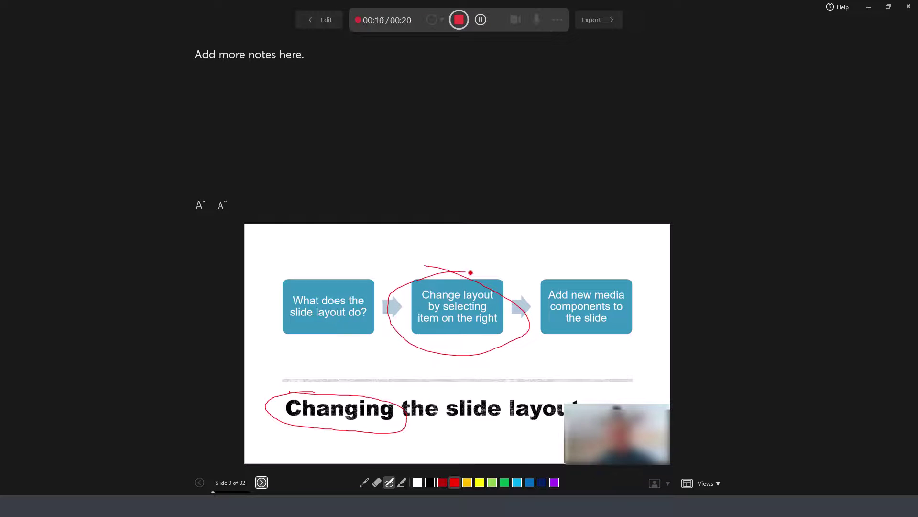
key("Escape")
left_click(517, 459)
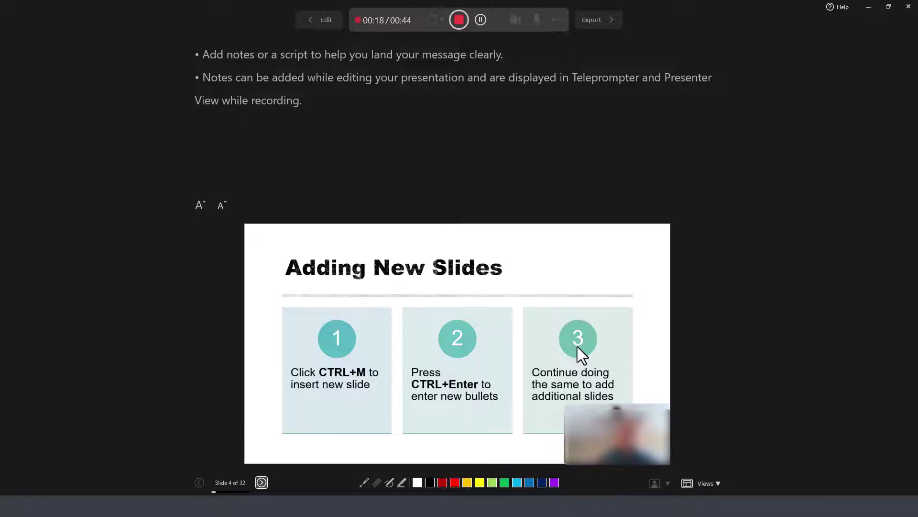
key("Right")
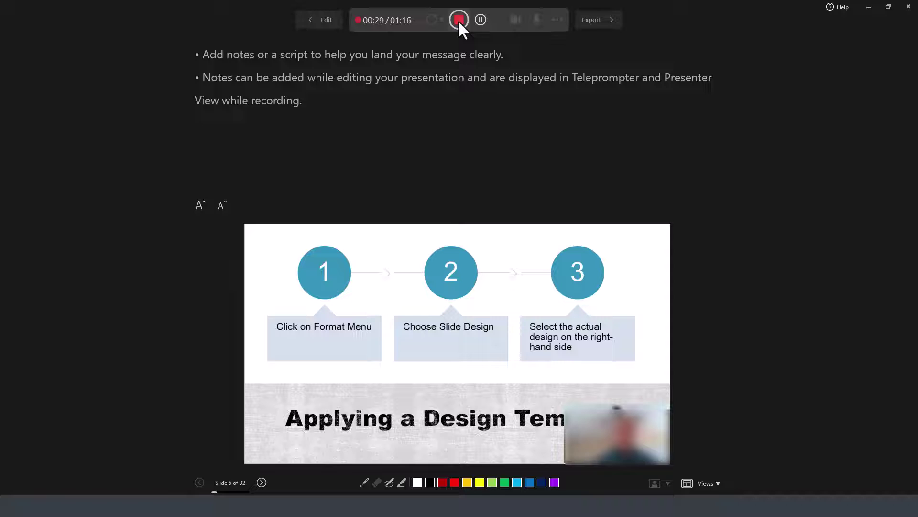
- Stop the recording at 01:18 and open the Export to video page set to Full HD 1080p
left_click(458, 19)
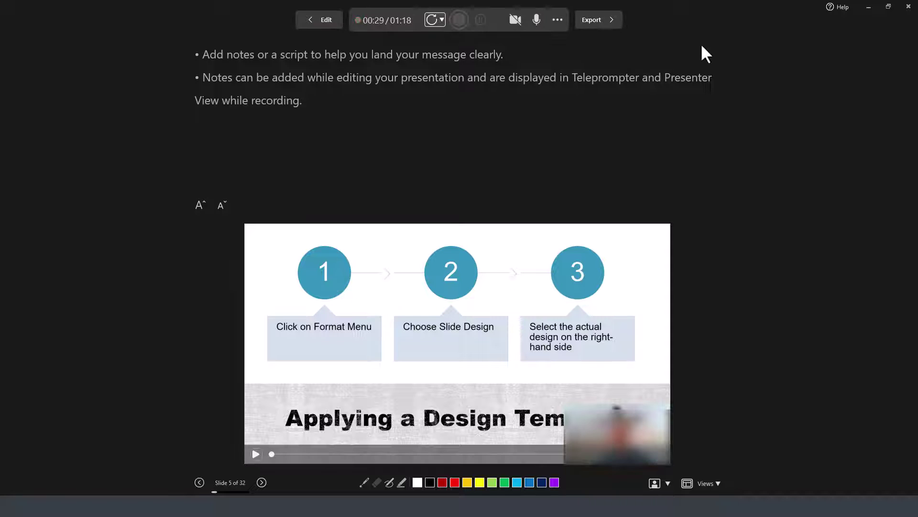
left_click(612, 21)
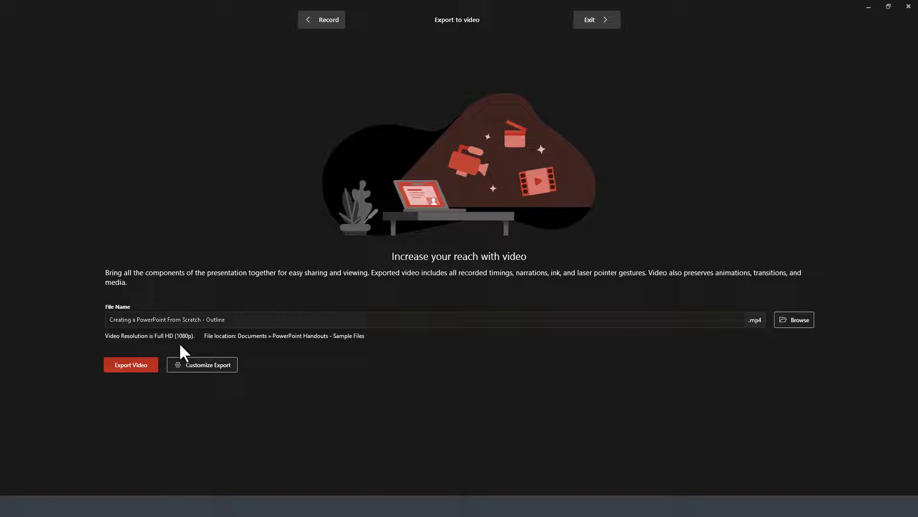
- Export 'Creating a PowerPoint From Scratch - Outline.mp4' to the PowerPoint Handouts - Sample Files folder, then exit
left_click(794, 320)
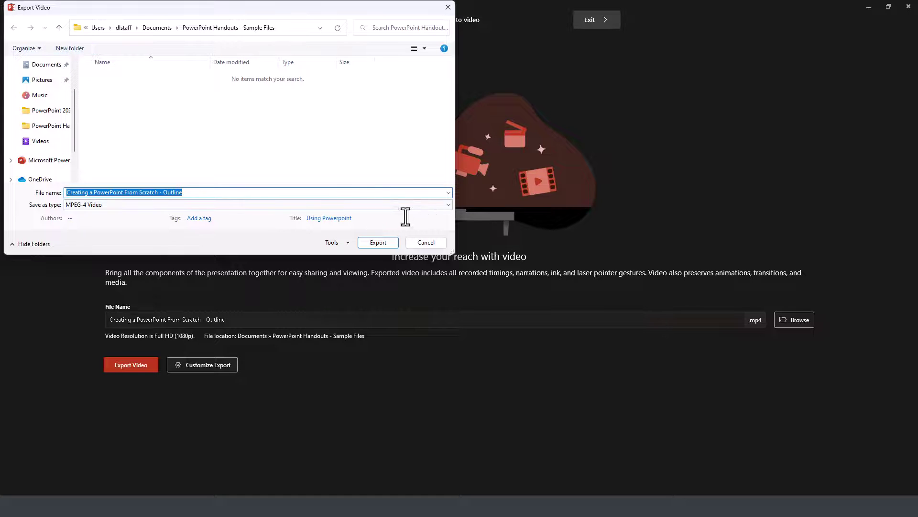
left_click(386, 244)
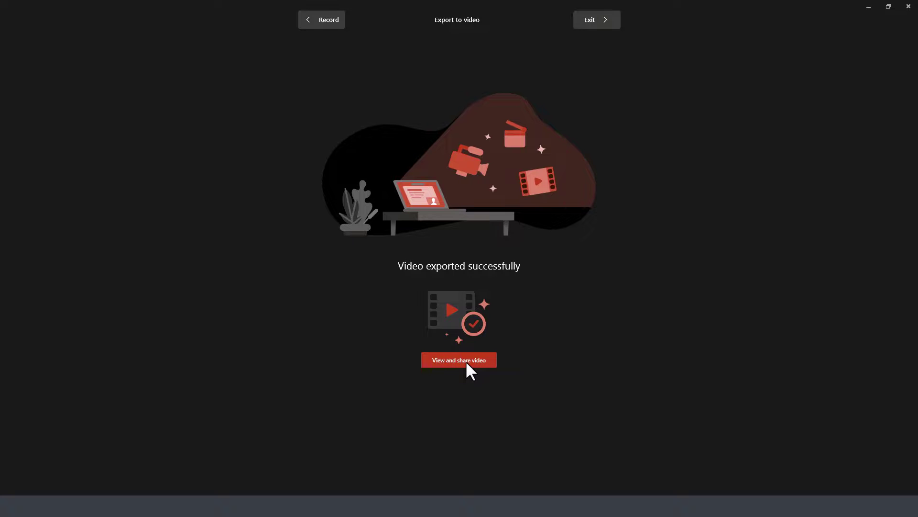
left_click(590, 22)
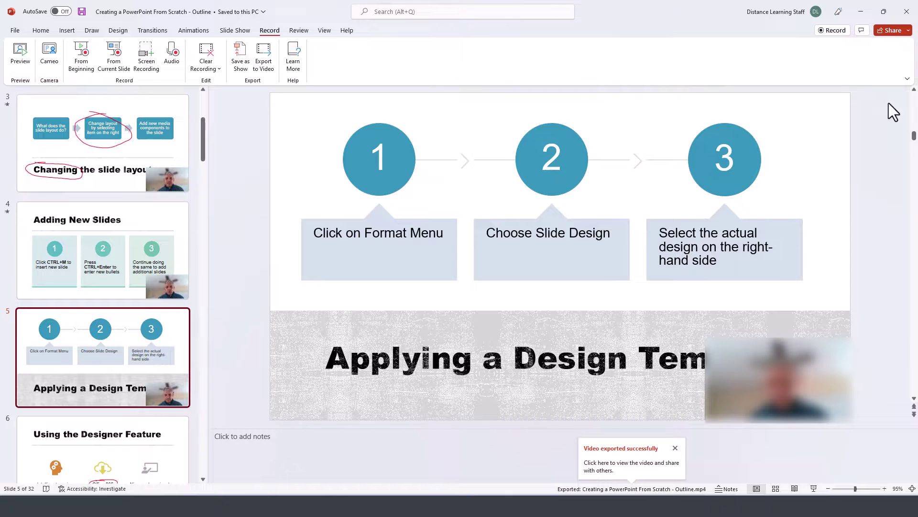
- Minimize PowerPoint and select the exported 177 MB MP4 in PowerPoint Handouts - Sample Files
left_click(860, 12)
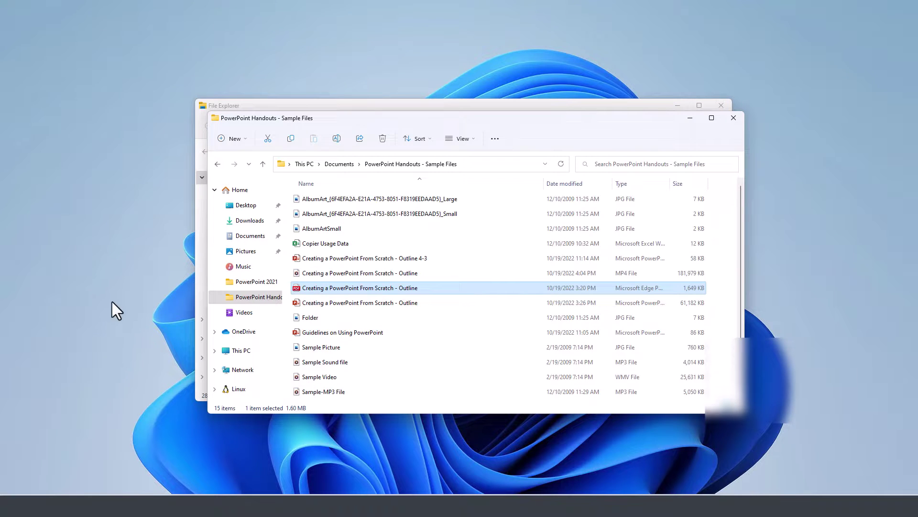
left_click(346, 274)
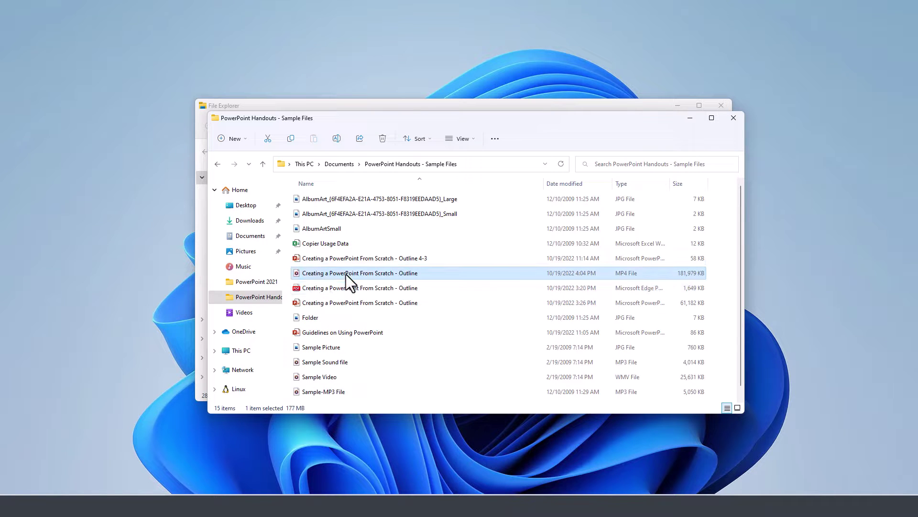